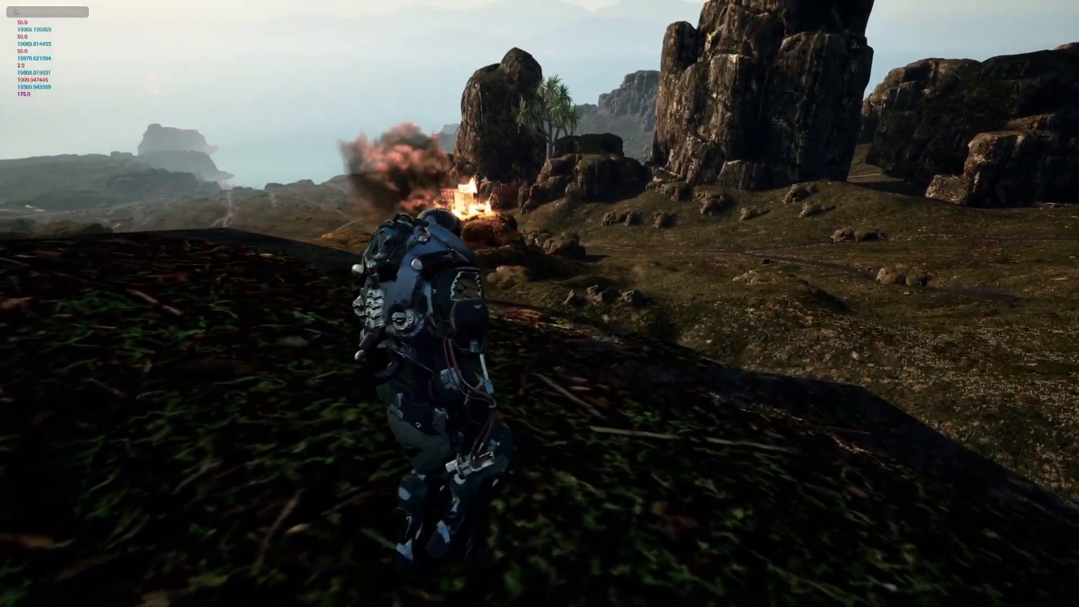
key("w")
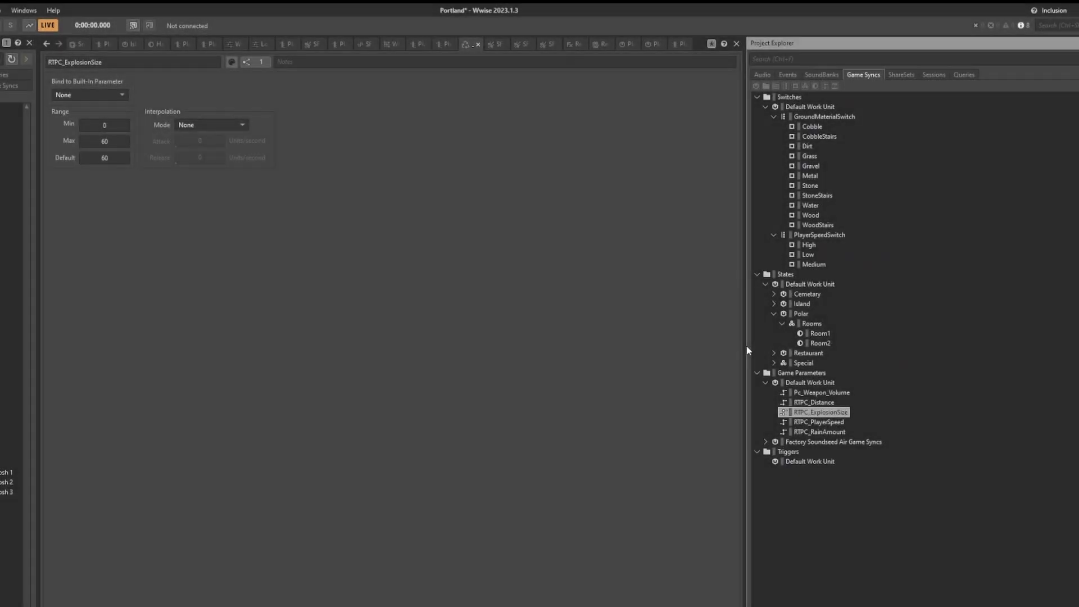
Open the Att_1000m attenuation ShareSet and review its volume-over-distance curve.
left_click(897, 78)
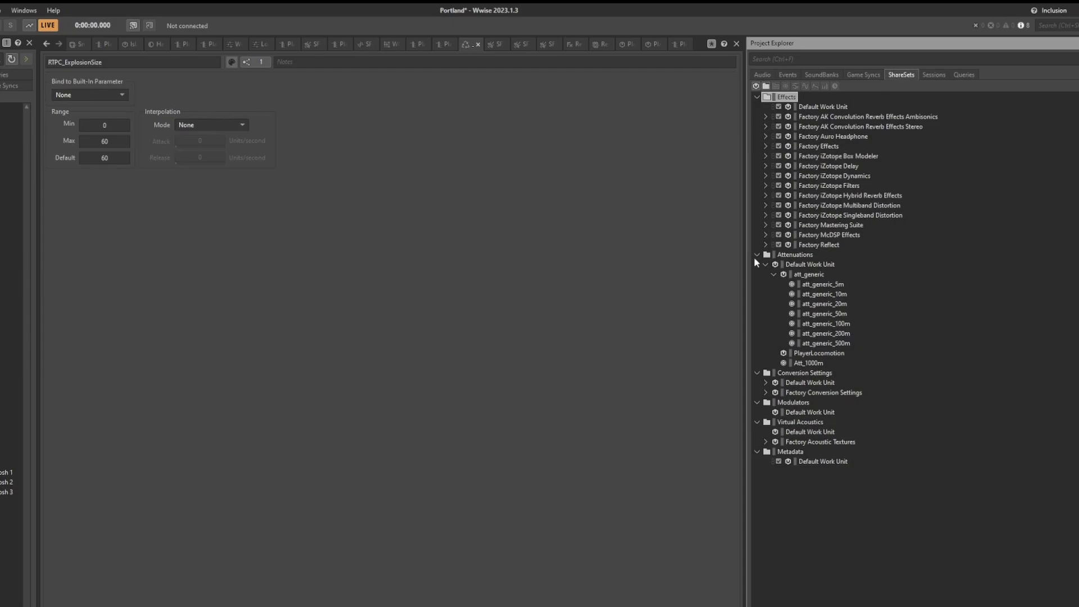
left_click(808, 363)
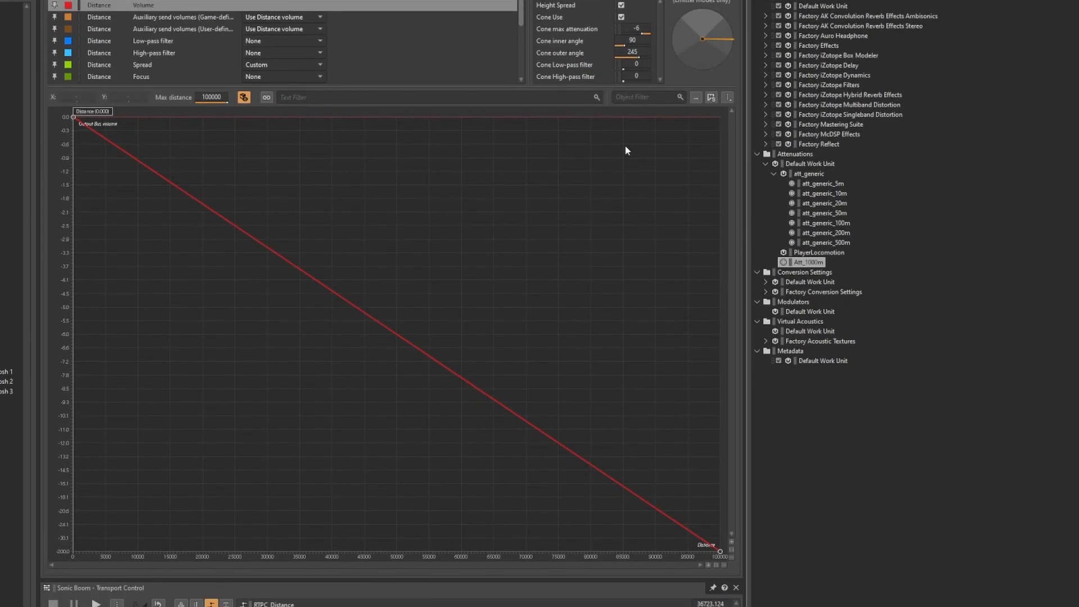
left_click(211, 64)
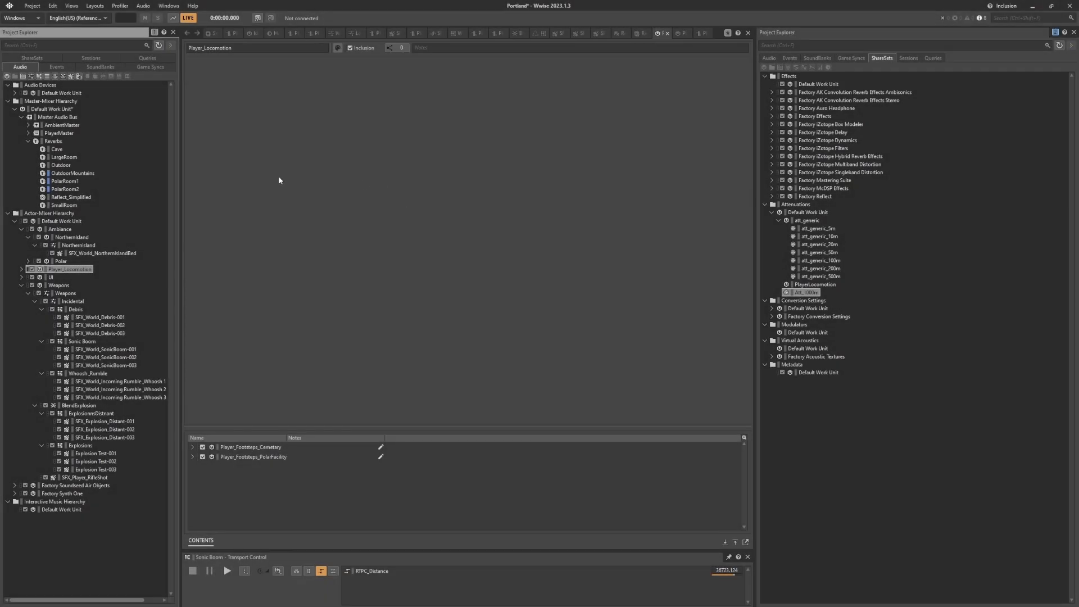
Open the BlendExplosion container and scrub RTPC_Distance across the near-to-distant crossfade of its ExplosionDistance blend track.
left_click(69, 405)
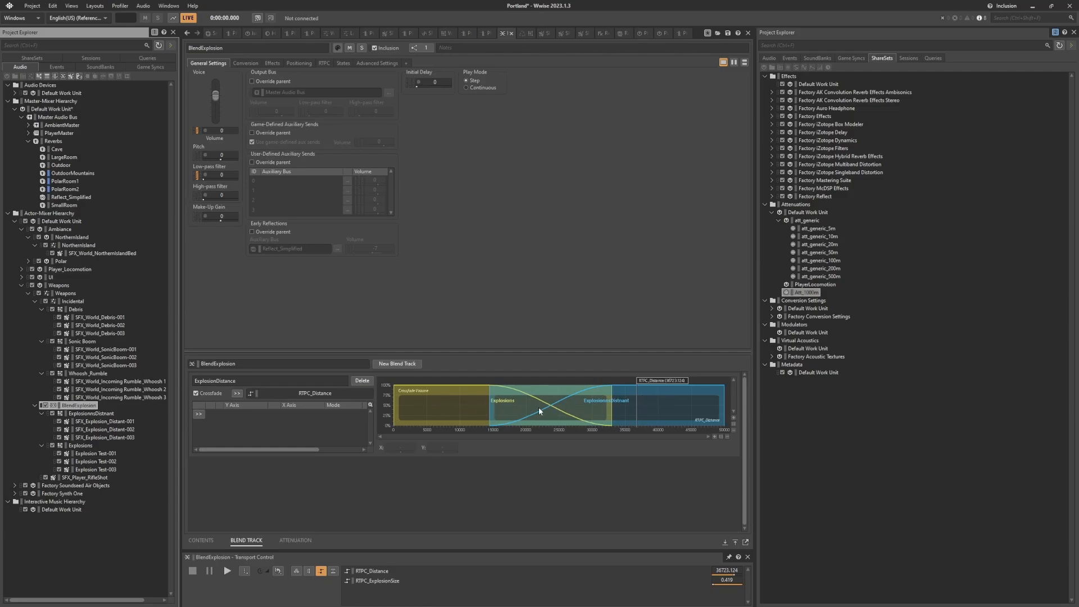
left_click(96, 422)
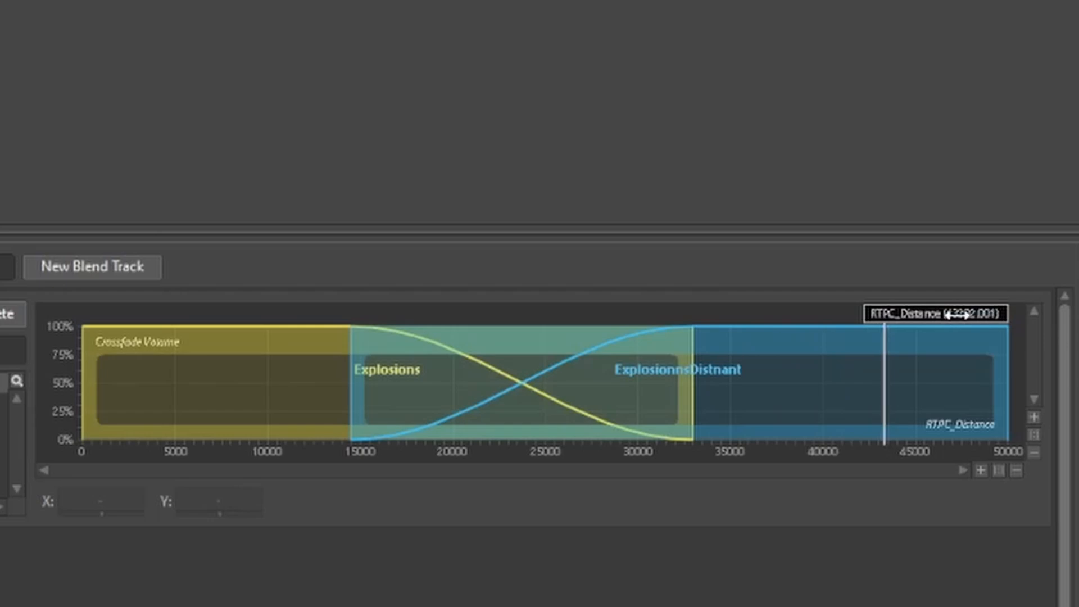
left_click_drag(858, 313, 735, 310)
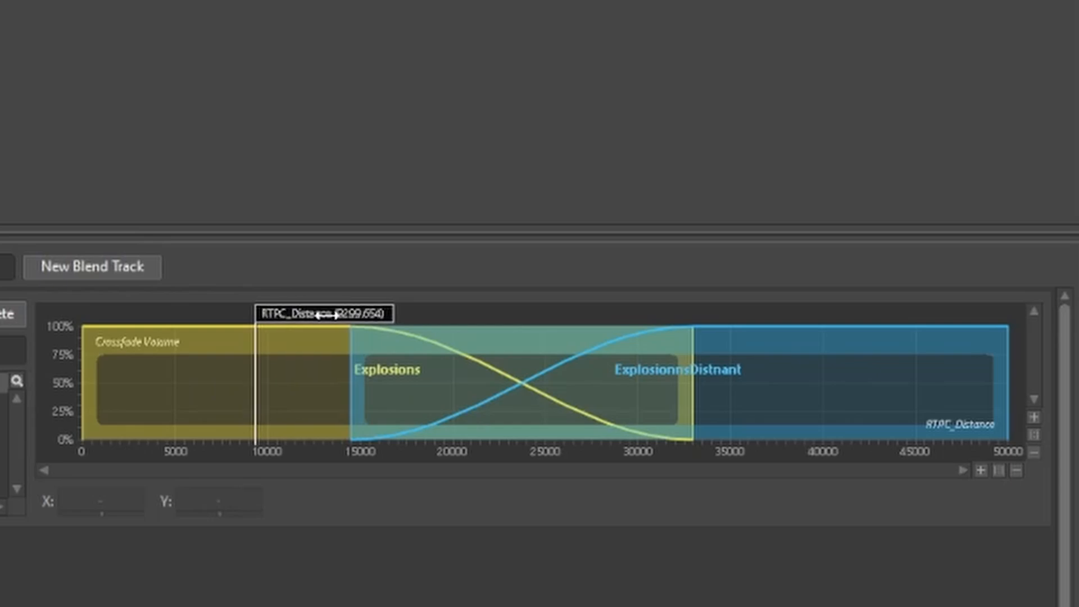
left_click_drag(300, 315, 236, 315)
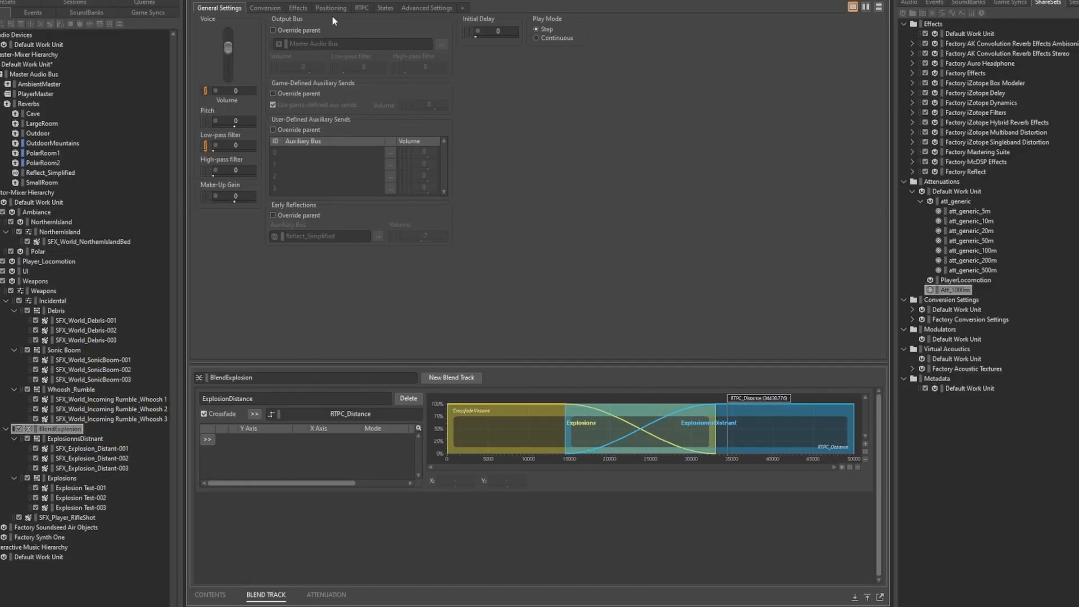
Review BlendExplosion's RTPC curves for voice low-pass filter and voice volume against RTPC_Distance and RTPC_ExplosionSize.
left_click(362, 8)
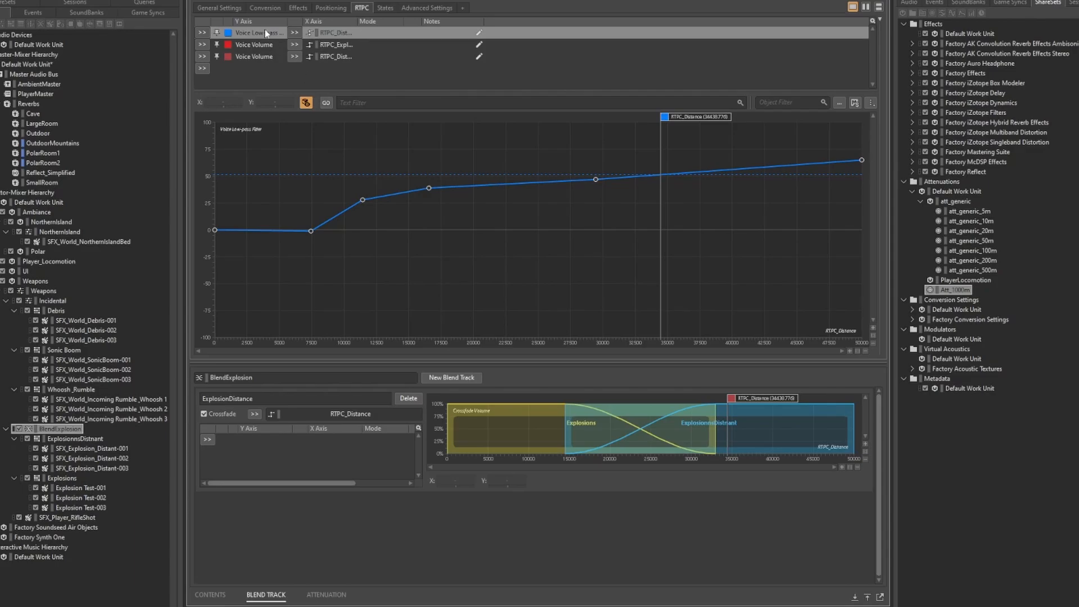
left_click(277, 58)
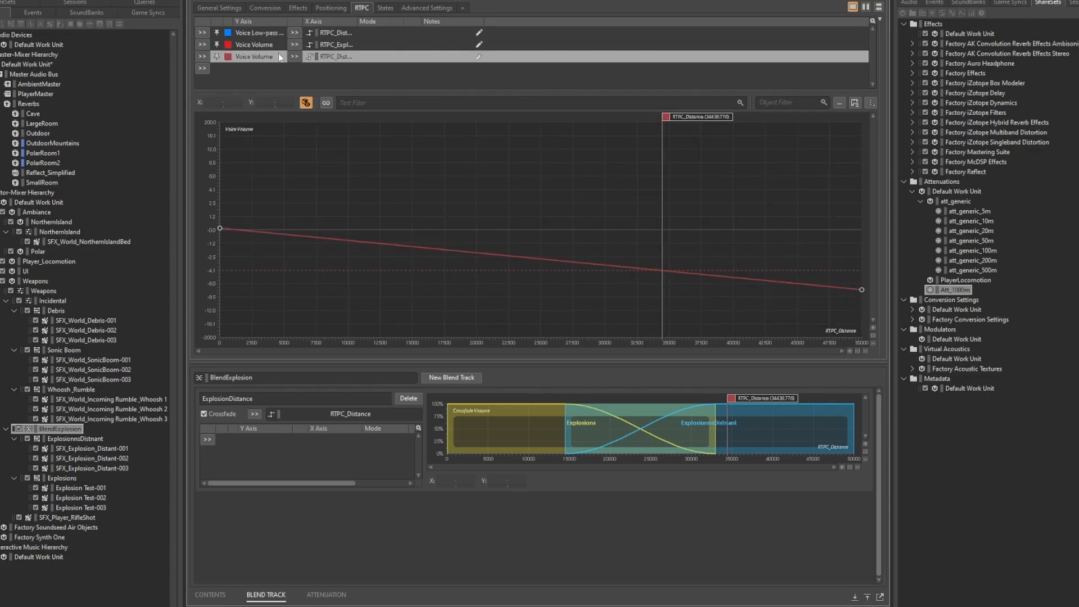
left_click(272, 45)
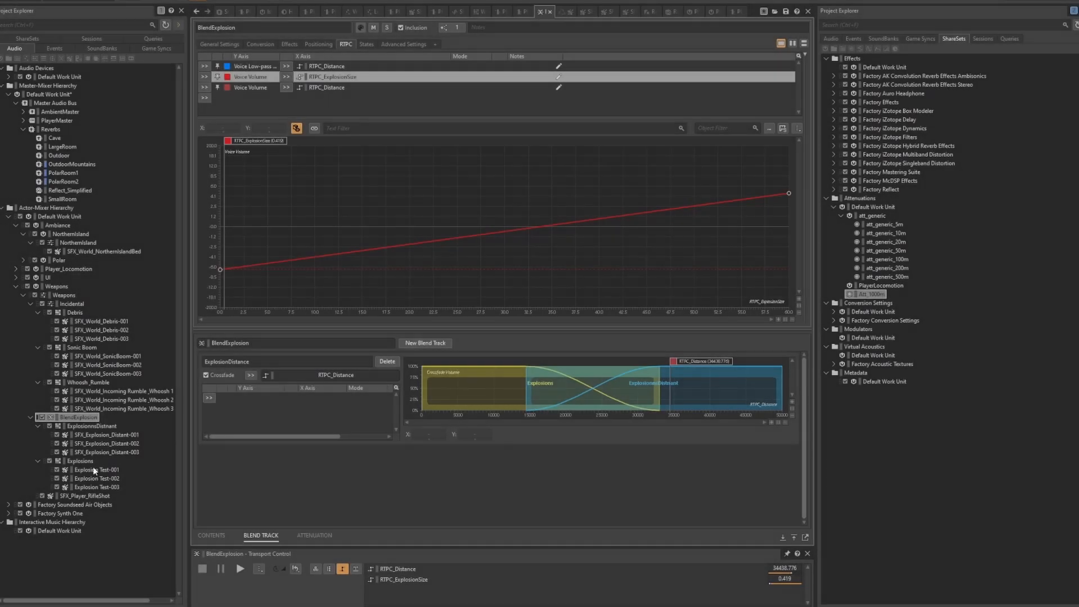
Inspect the Incidental mixer and the general settings of its Sonic Boom and Debris random containers, including the initial delay.
left_click(65, 304)
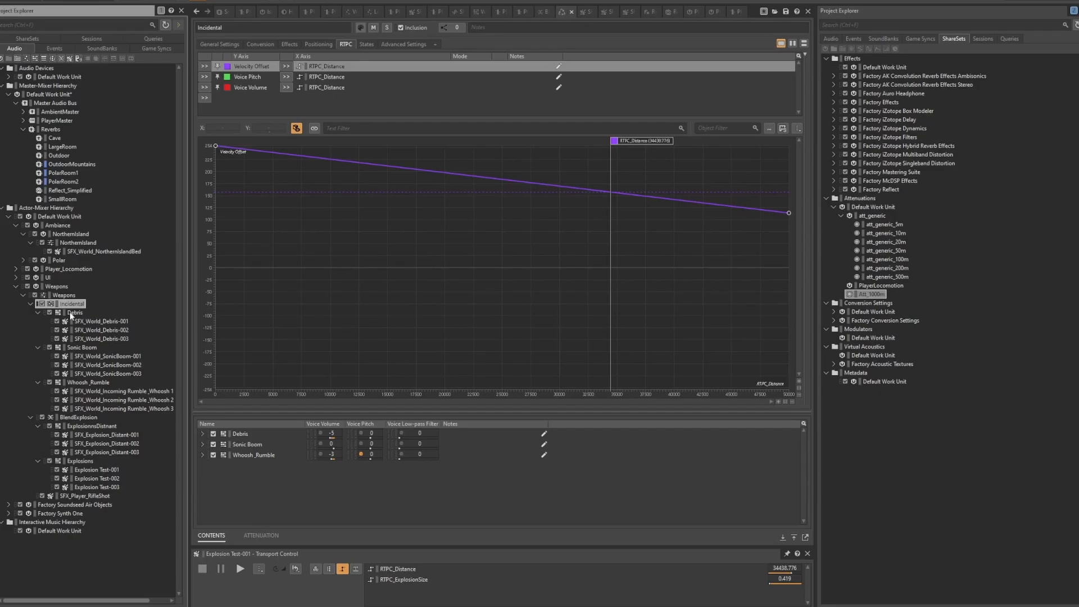
left_click(73, 313)
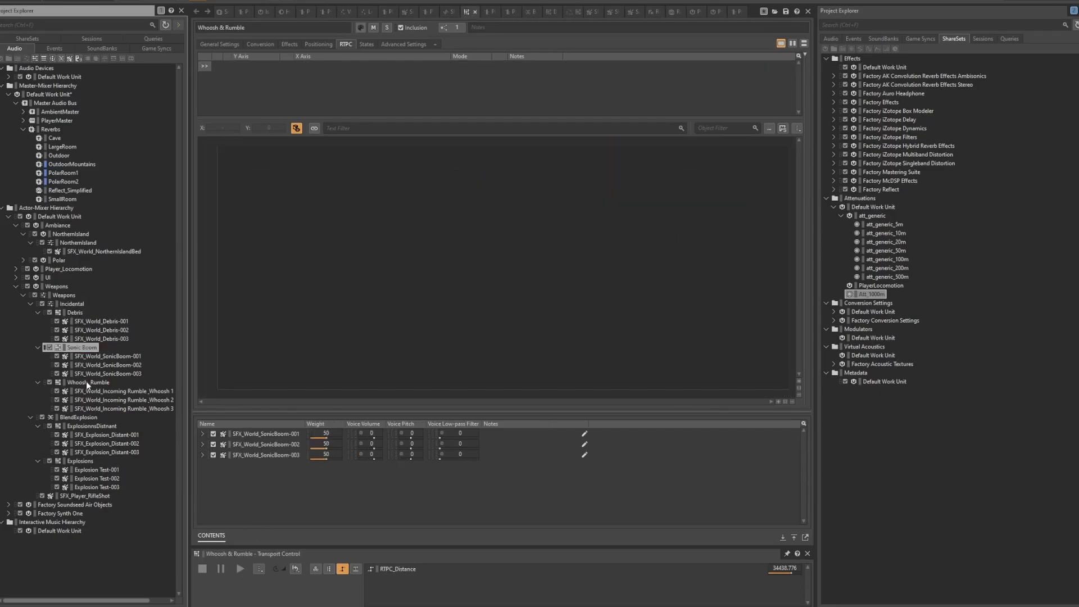
left_click(220, 45)
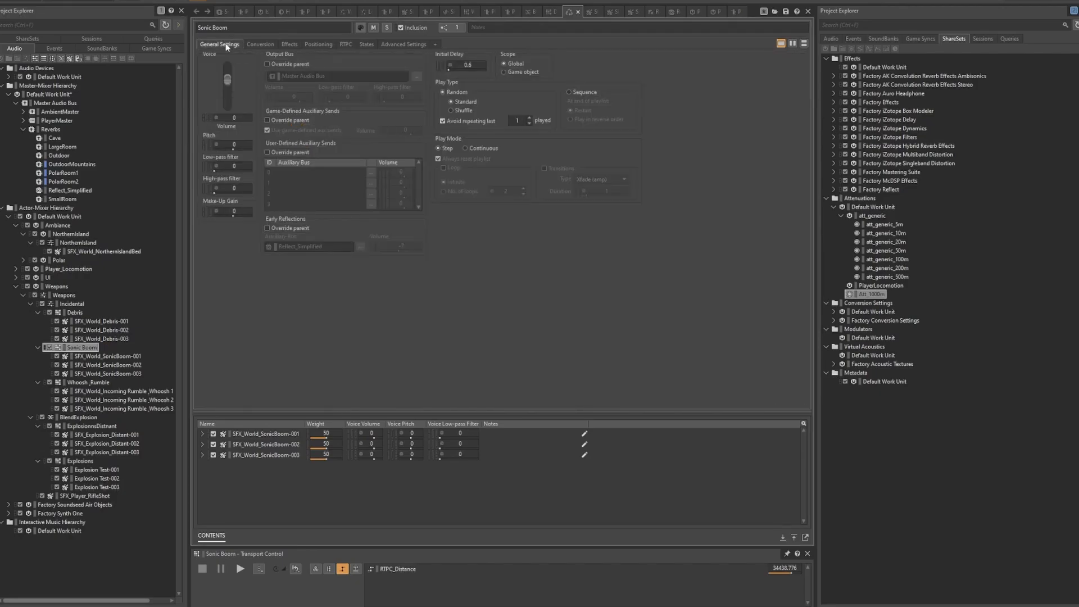
left_click(73, 313)
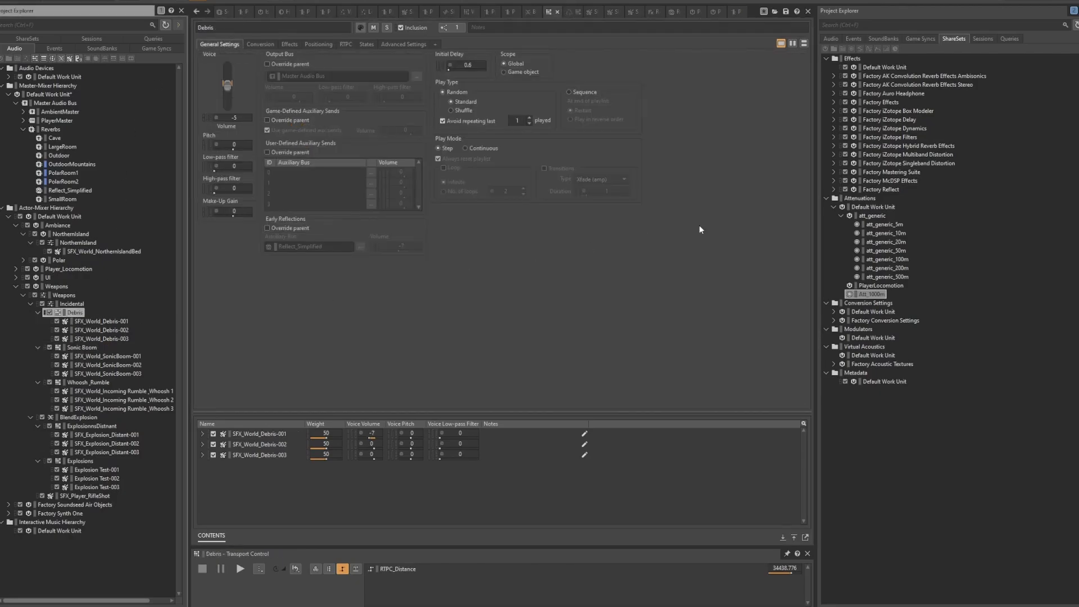
Check the play actions and targets of the Play_Incidentals event and return to the Sonic Boom container.
left_click(854, 39)
left_click(886, 94)
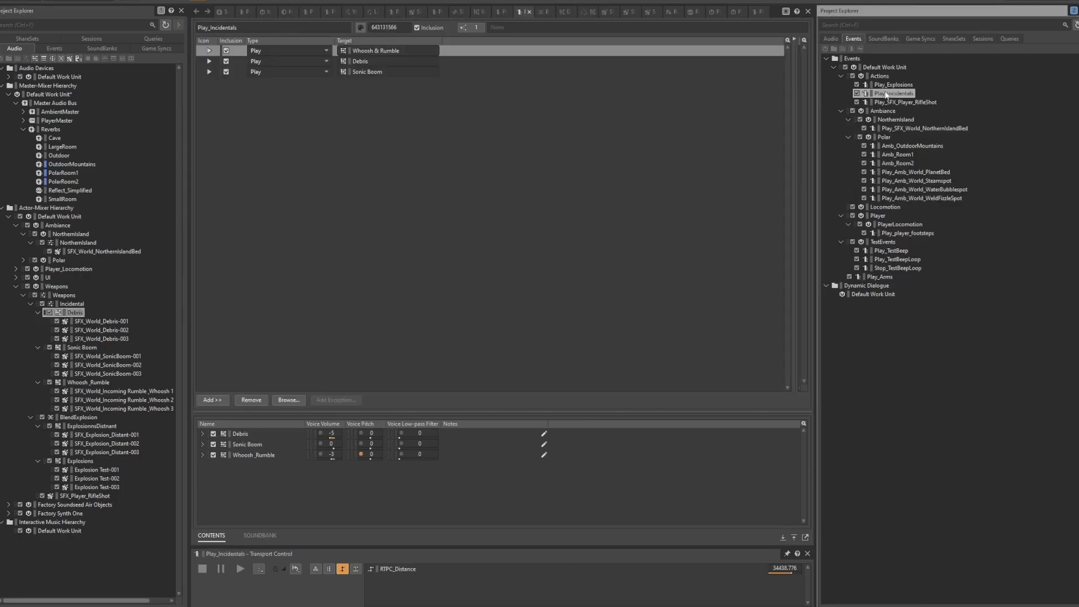
left_click(95, 347)
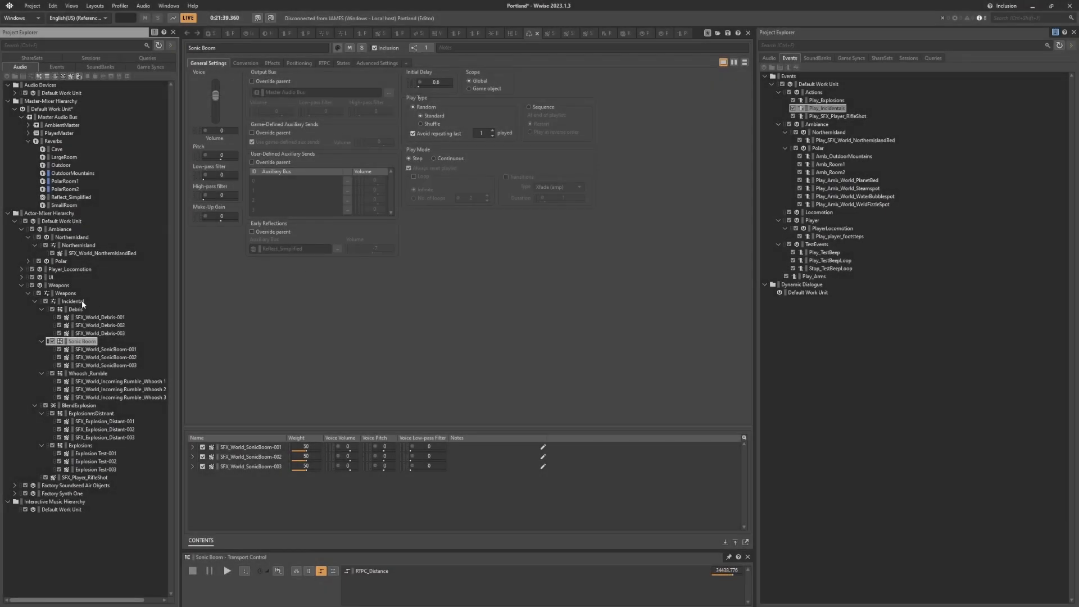
Review the Incidental mixer's RTPC_Distance curves for velocity offset, voice pitch and voice volume.
left_click(82, 302)
left_click(325, 62)
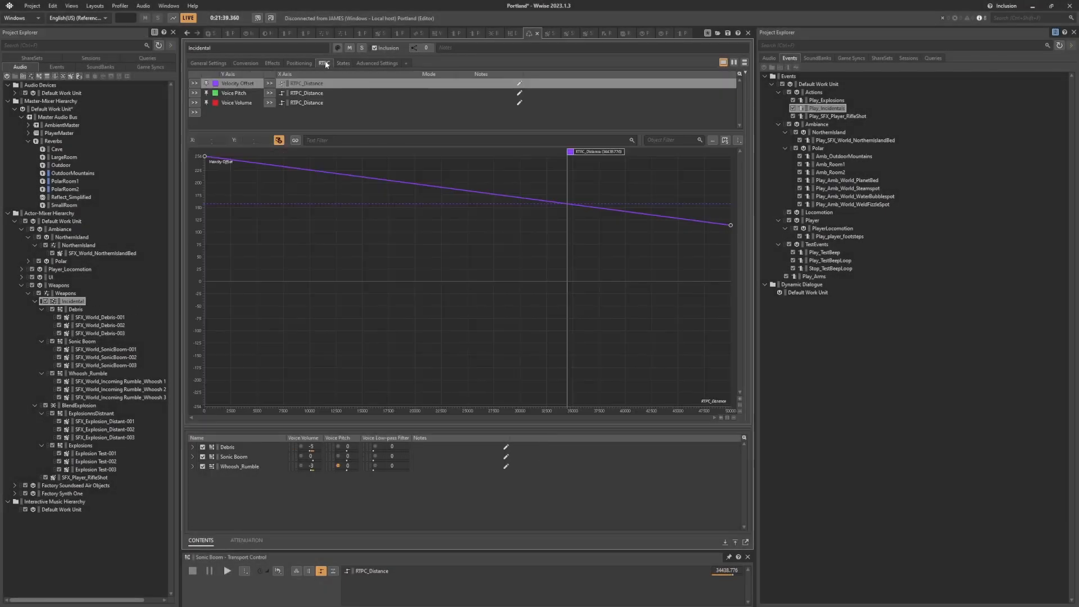
left_click(312, 94)
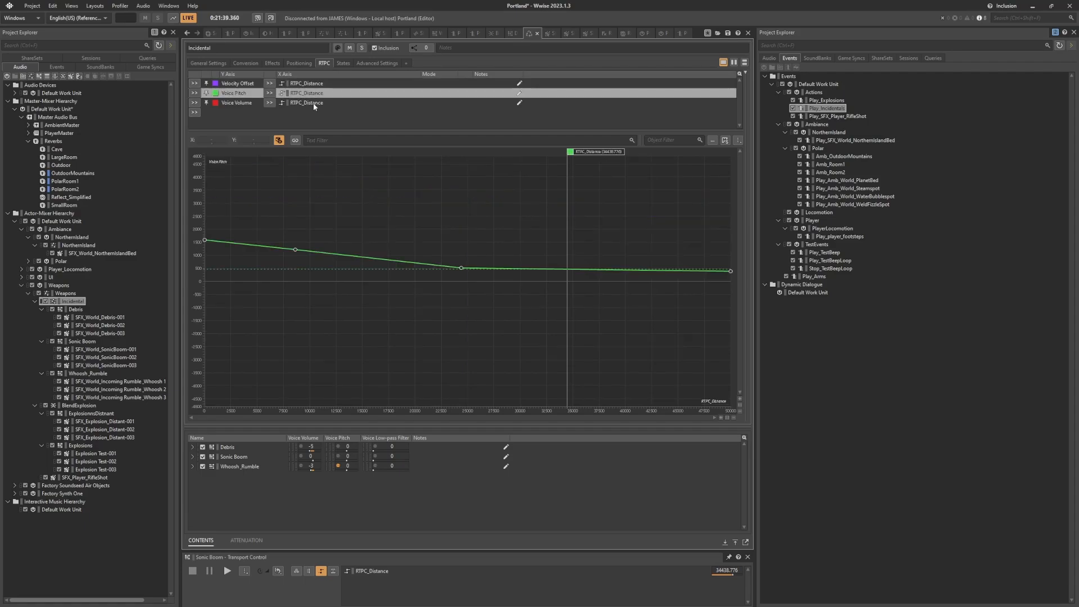
left_click(313, 103)
left_click(312, 94)
left_click(312, 86)
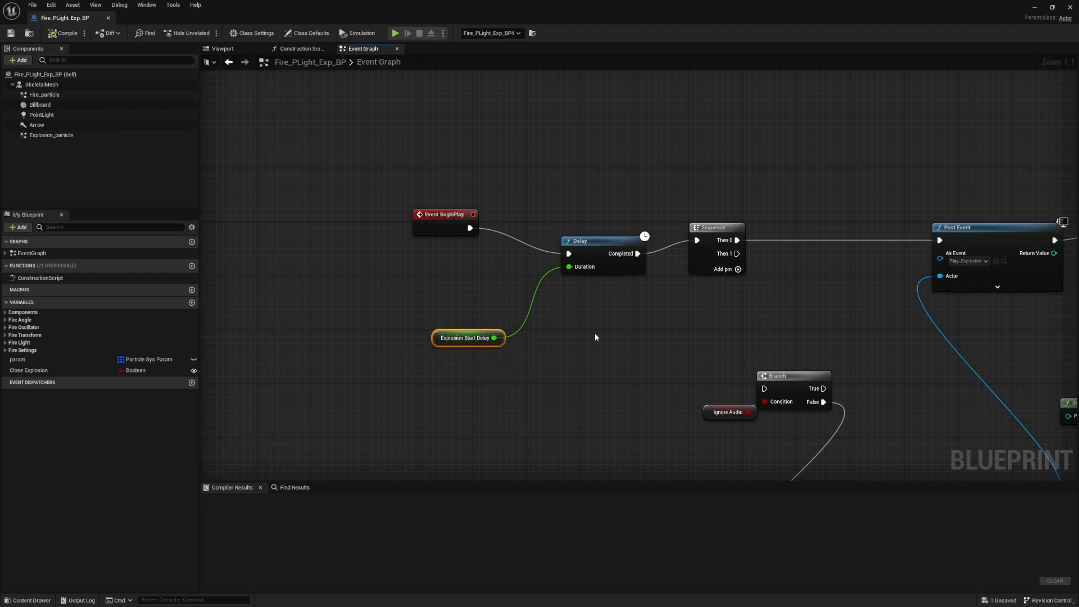
In the Fire_PLight_Exp_BP event graph in Unreal Editor, connect the Sequence node's Then 1 output to the Ignore Audio Branch's execution input.
left_click_drag(788, 309, 542, 363)
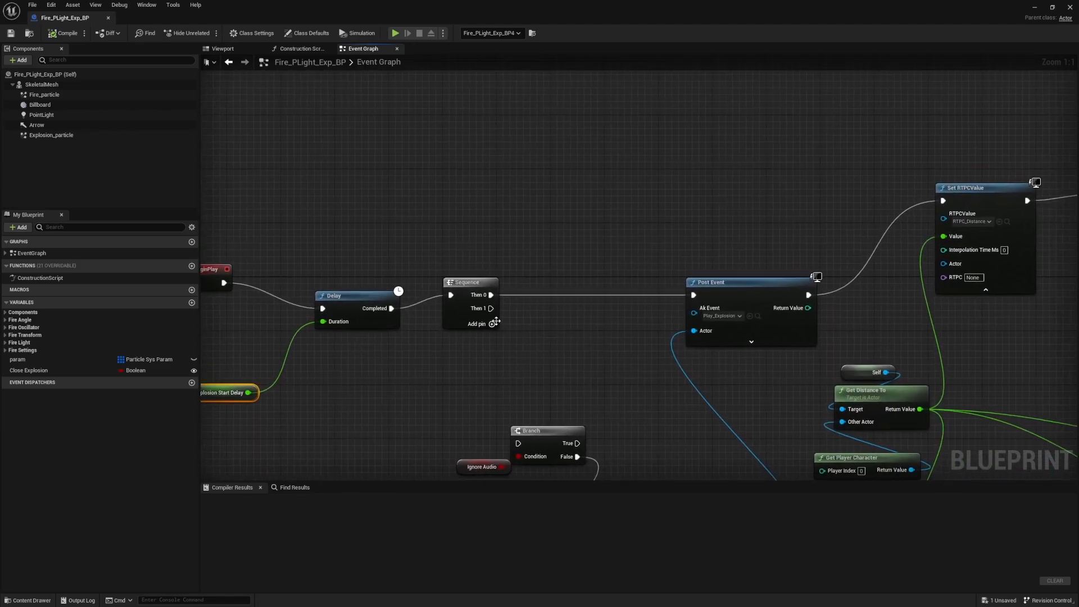
left_click_drag(490, 309, 491, 310)
left_click_drag(515, 440, 516, 440)
Examine the Play_Explosions Post Event, the RTPC_Distance Set RTPCValue node and the Get Distance To nodes feeding it.
left_click_drag(669, 381, 434, 334)
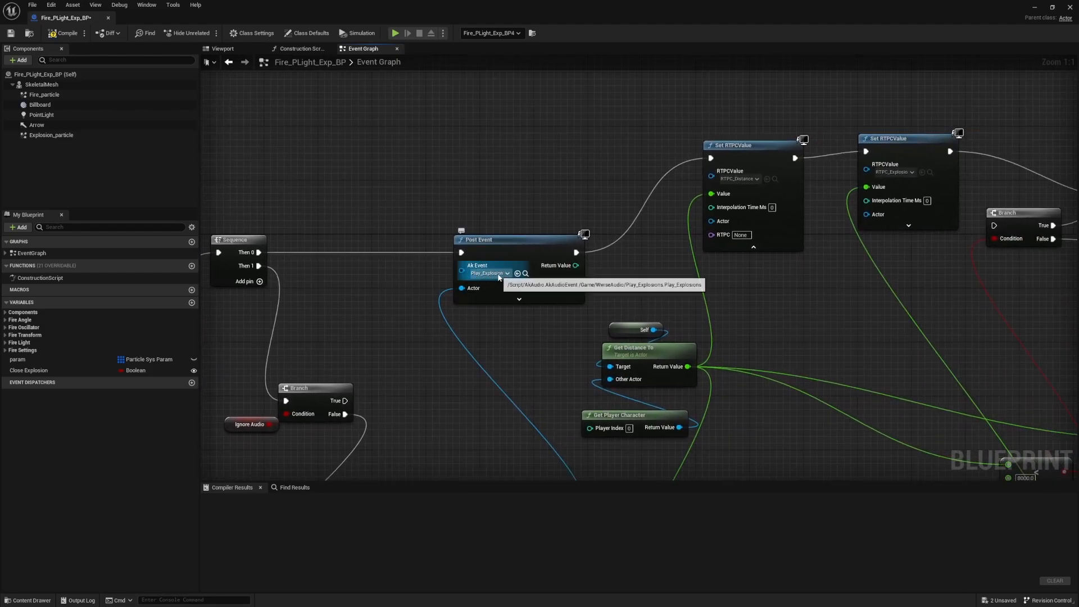
left_click_drag(704, 181, 568, 231)
left_click(568, 231)
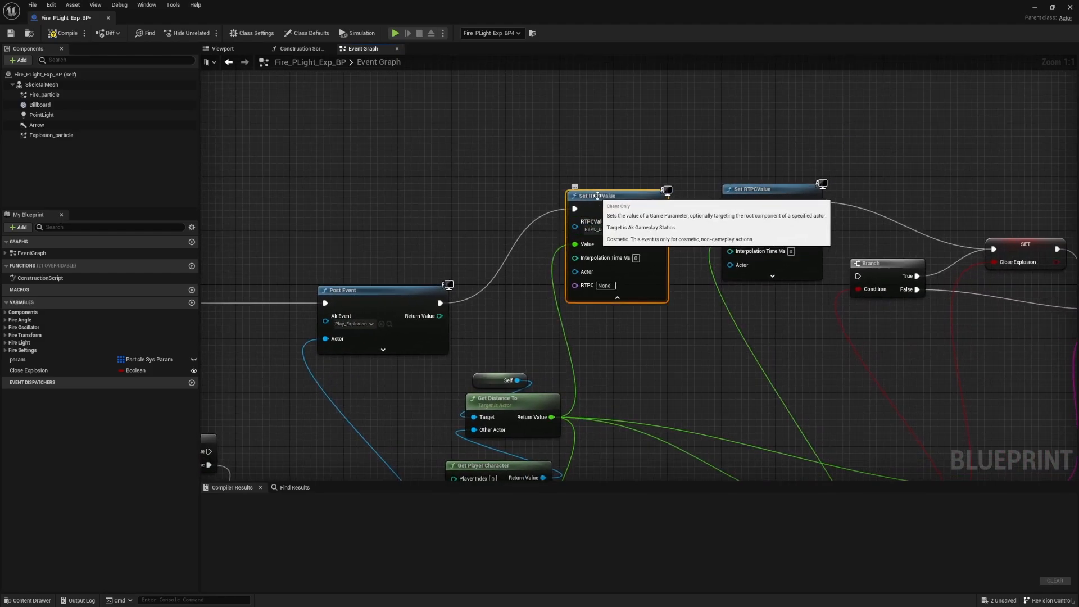
left_click_drag(527, 334, 557, 250)
left_click(527, 296)
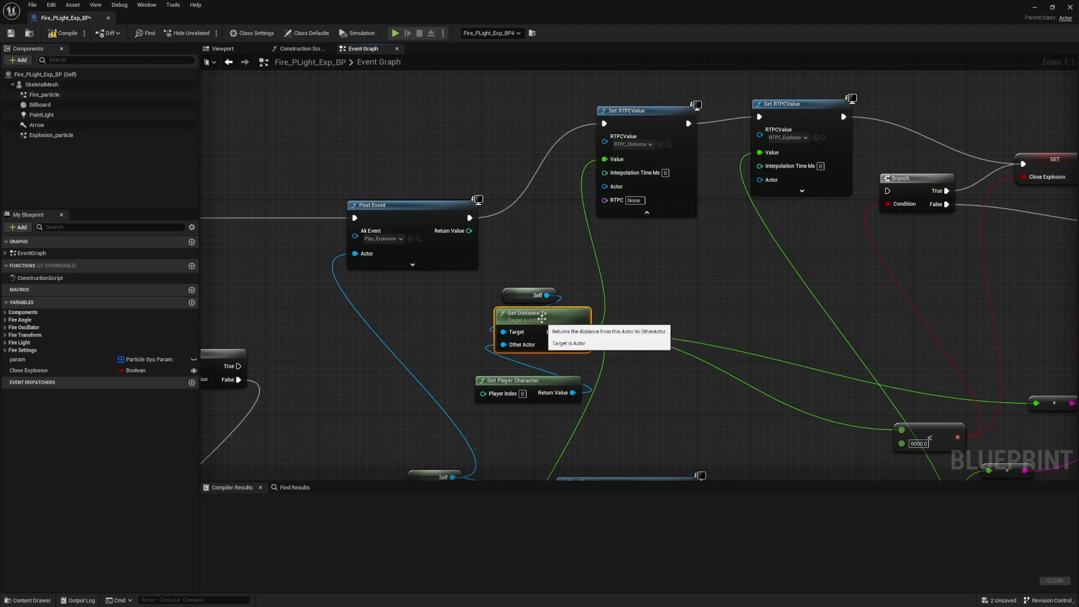
left_click(525, 380)
left_click(526, 295)
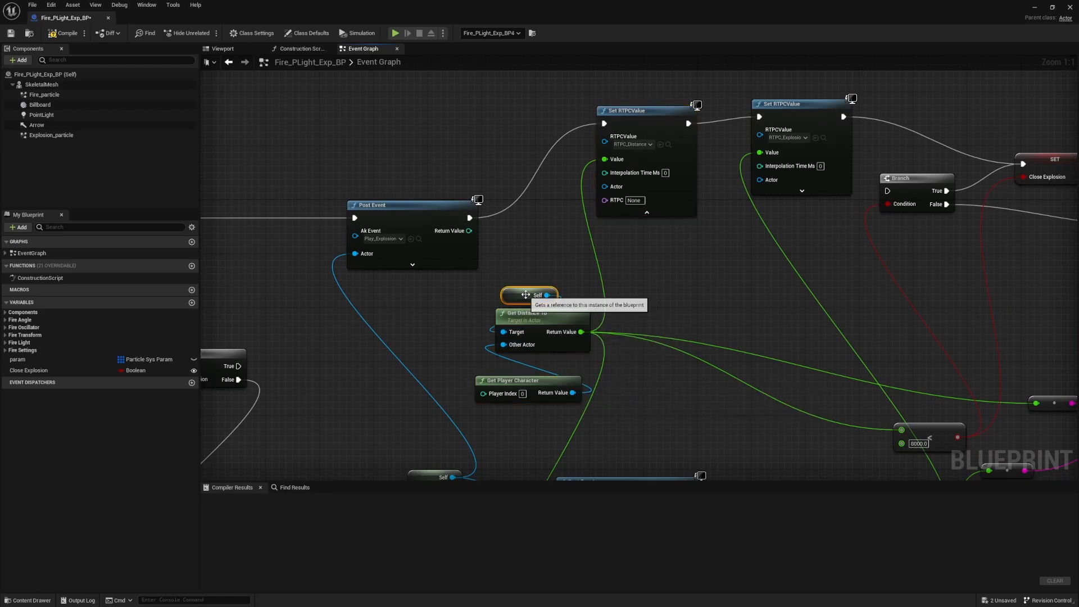
left_click(541, 317)
Trace the Explosion Scale variable through Vector Length XY Squared to the explosion-size Set RTPCValue node.
left_click_drag(618, 236, 358, 340)
left_click(520, 234)
left_click_drag(520, 233, 582, 241)
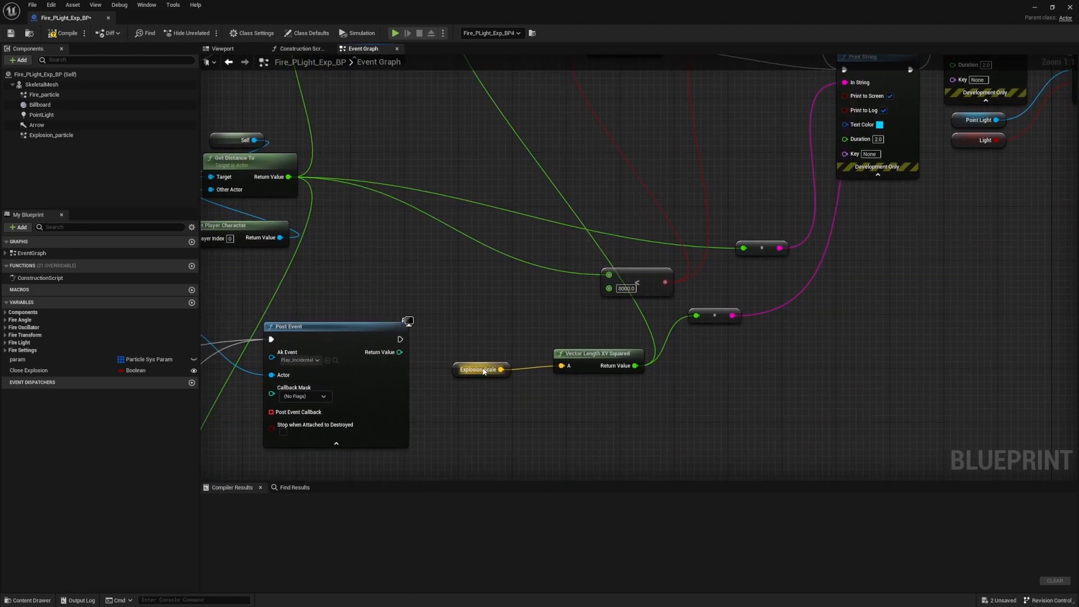
left_click(577, 360)
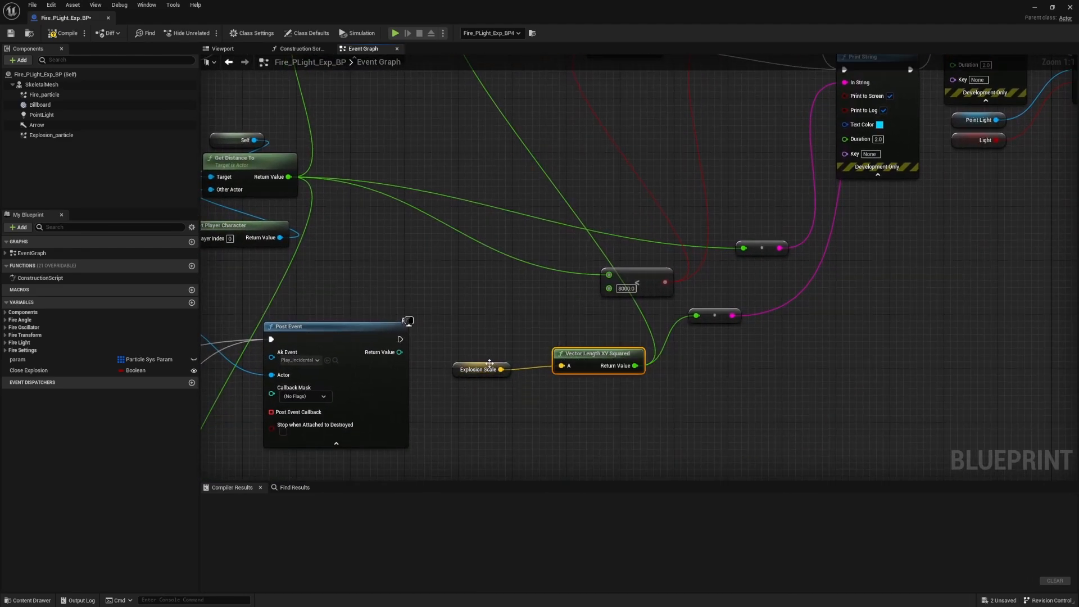
left_click_drag(614, 300, 674, 479)
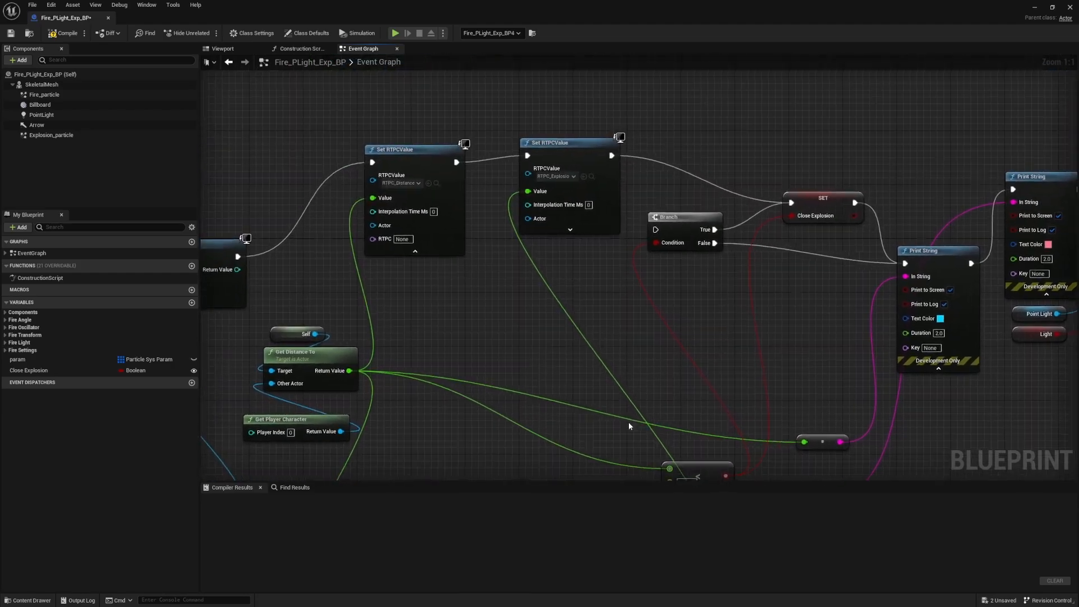
left_click(557, 158)
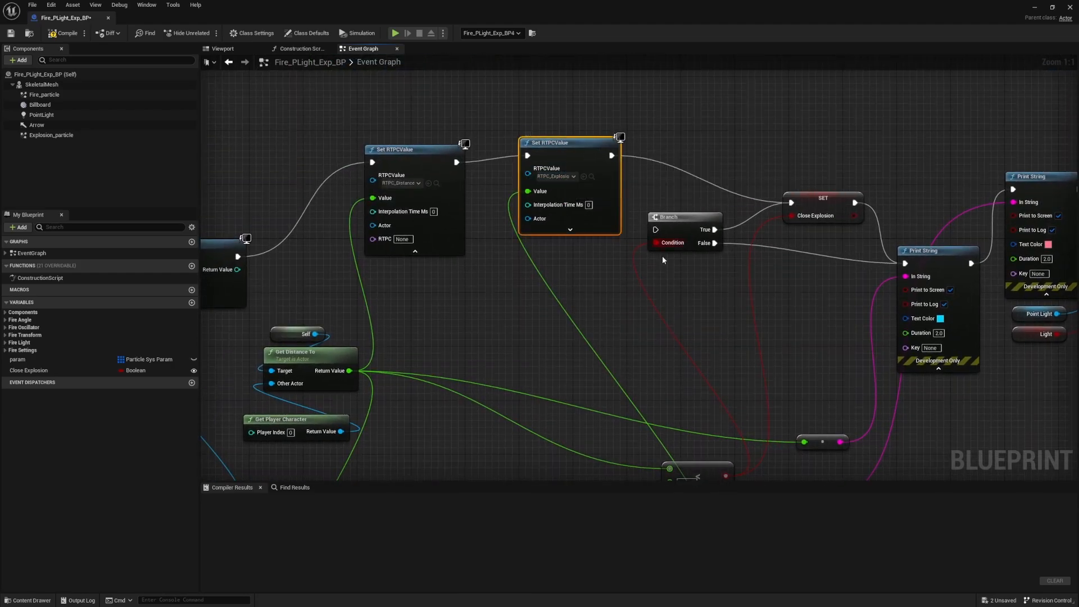
Inspect the Close Explosion SET node and the less-than distance comparison that drives it.
left_click_drag(681, 302, 619, 323)
left_click(760, 218)
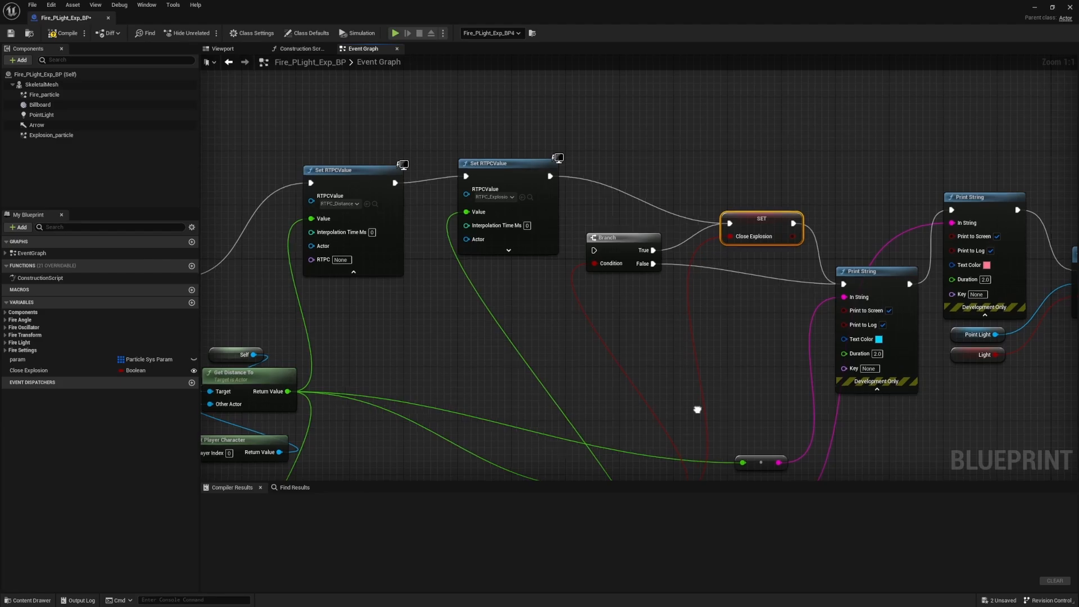
left_click_drag(695, 410, 634, 319)
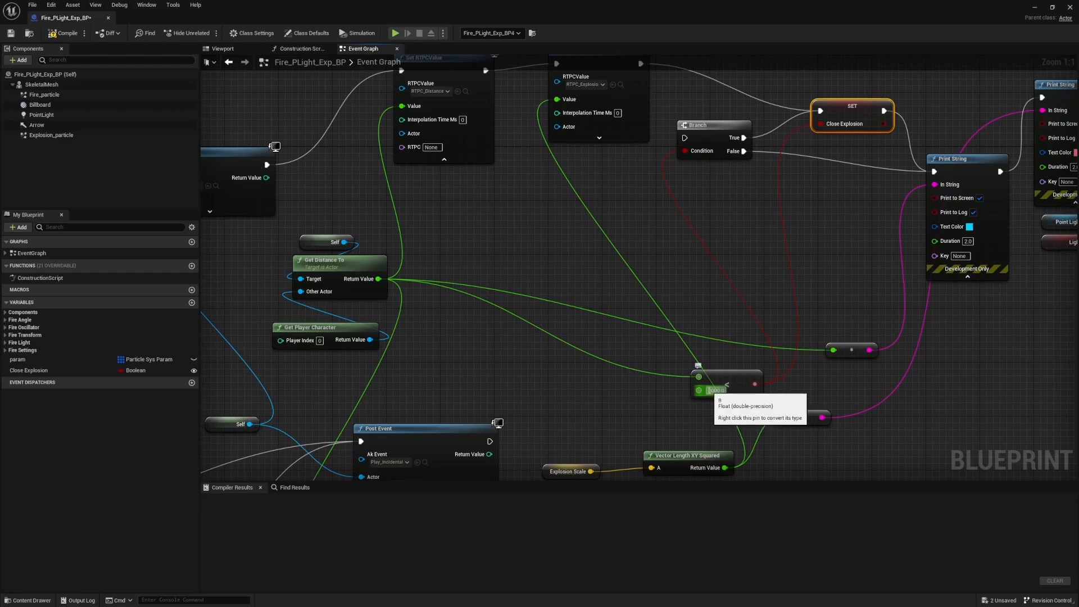
left_click(711, 390)
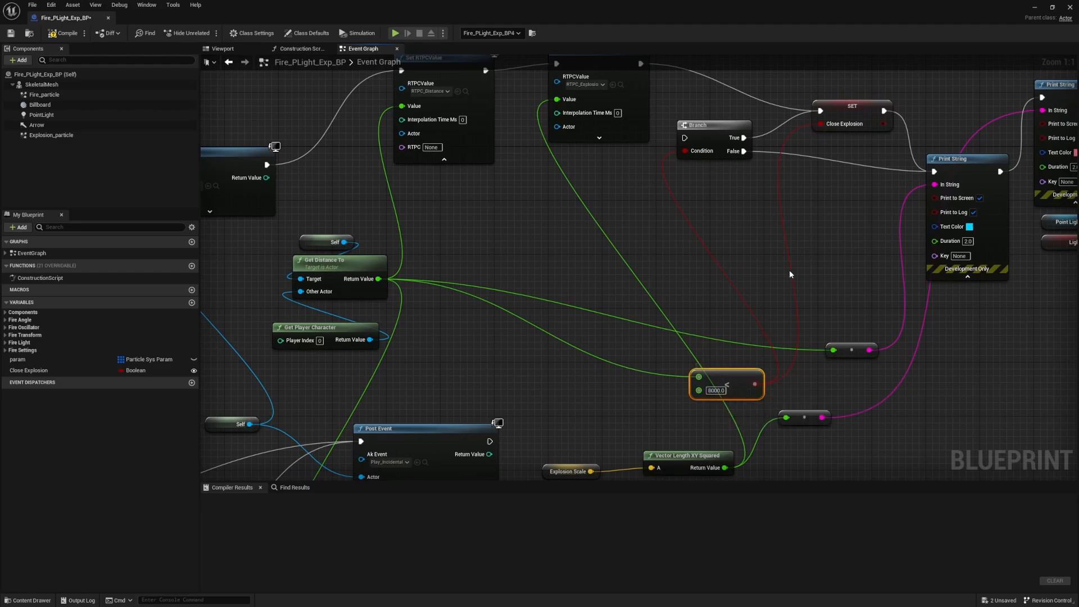
Follow the Then 1 path through the Close Explosion Branch, the distance-based Delay and its divide node to the Play_Incidentals Post Event.
left_click_drag(789, 275, 524, 337)
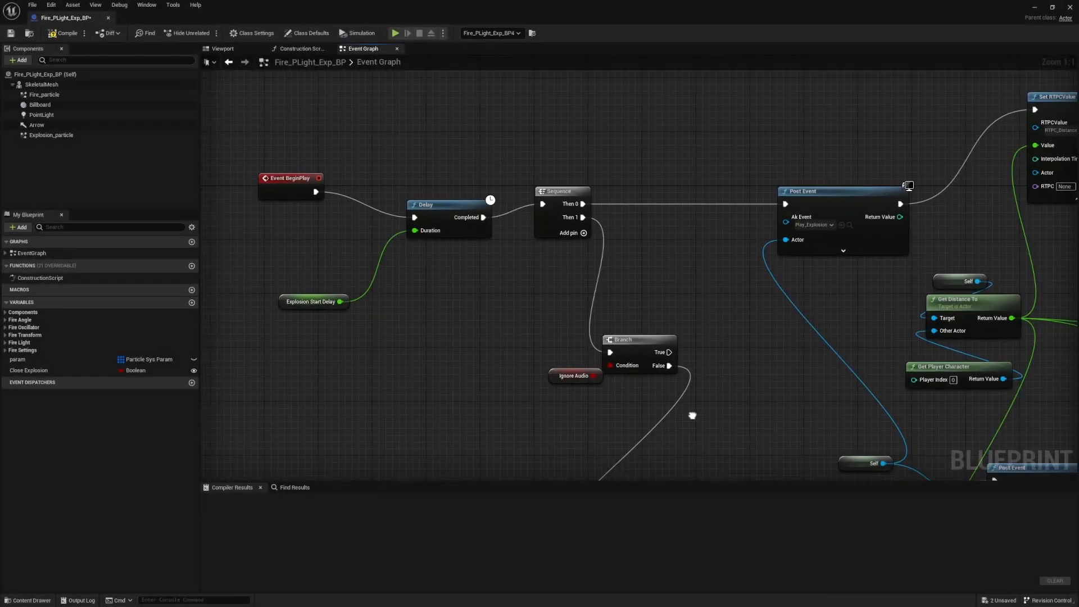
left_click_drag(691, 414, 761, 100)
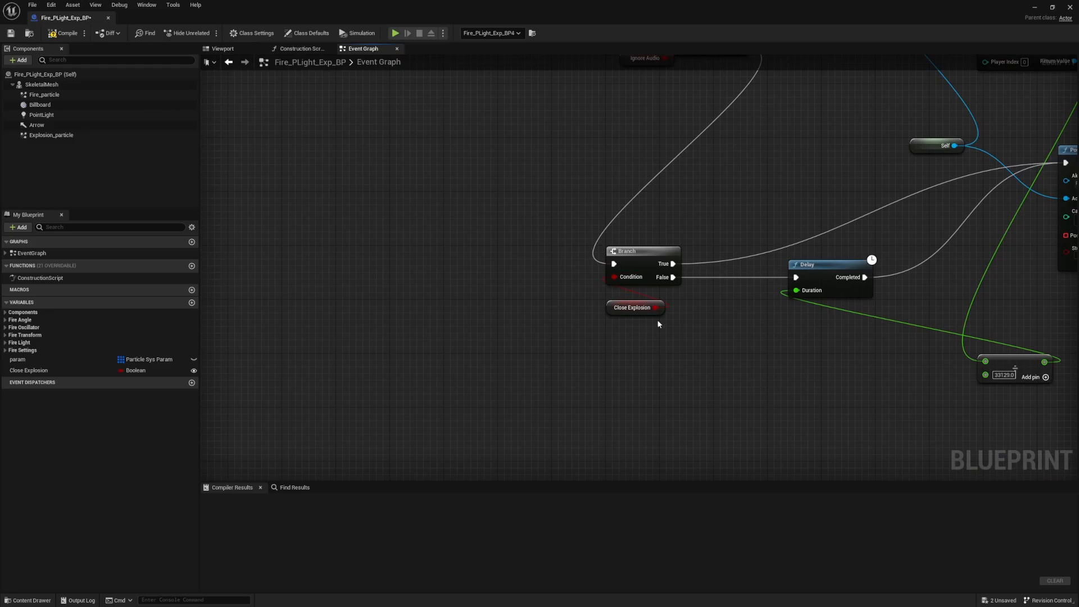
left_click_drag(648, 307, 449, 401)
left_click(880, 292)
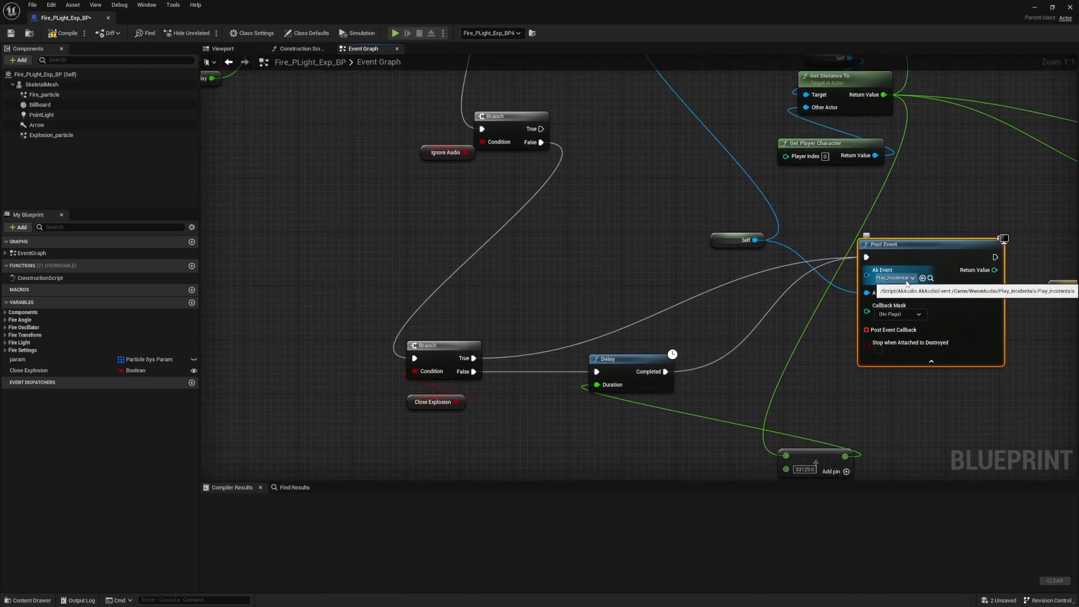
left_click(625, 374)
left_click_drag(740, 439, 611, 361)
left_click_drag(713, 237, 663, 381)
left_click(649, 124)
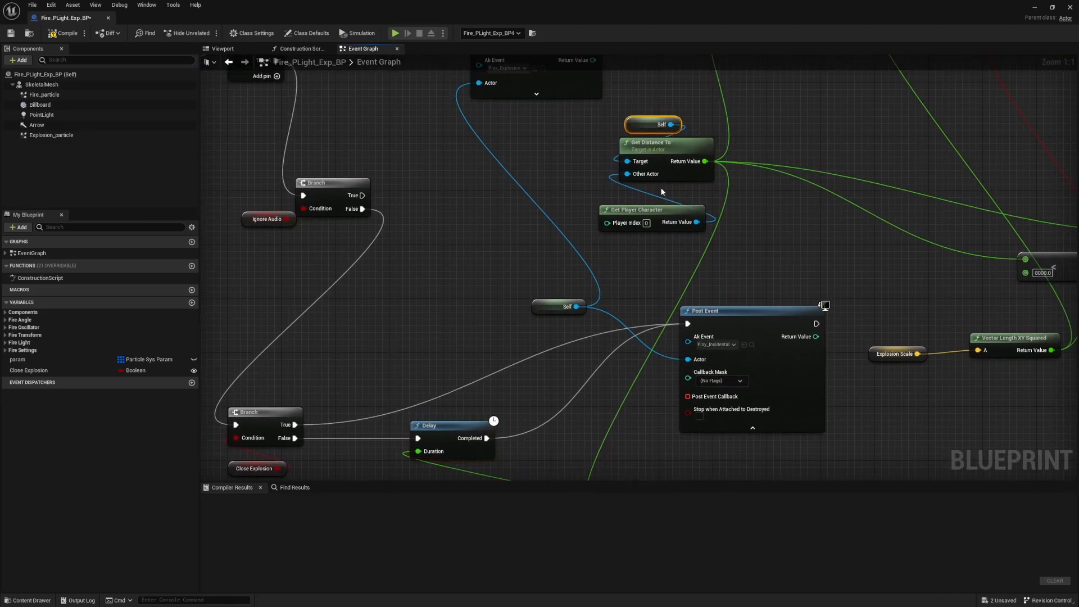
left_click_drag(730, 328, 819, 167)
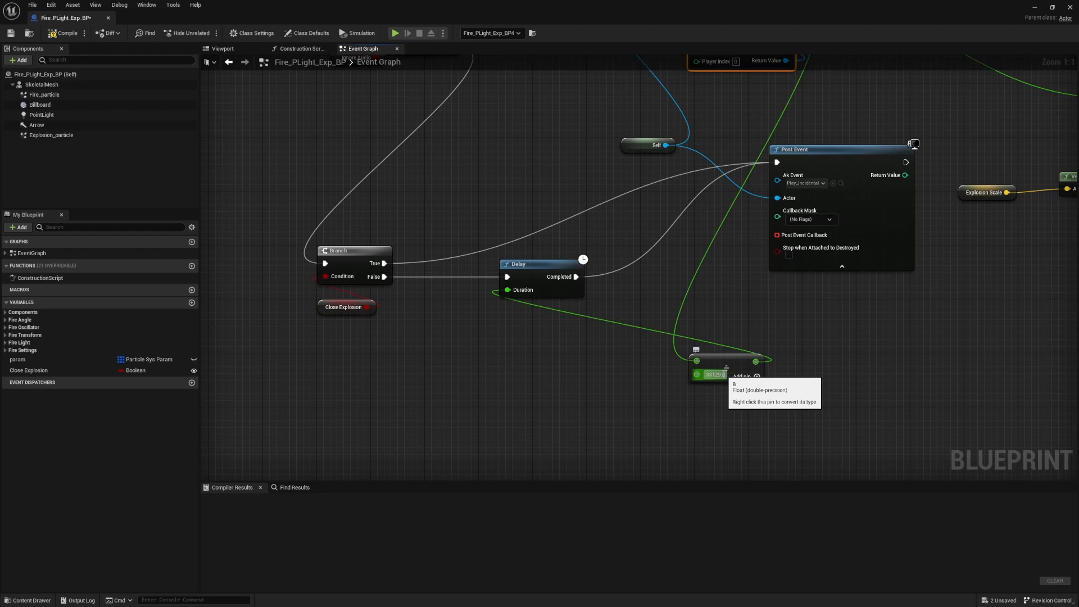
left_click_drag(781, 328, 717, 400)
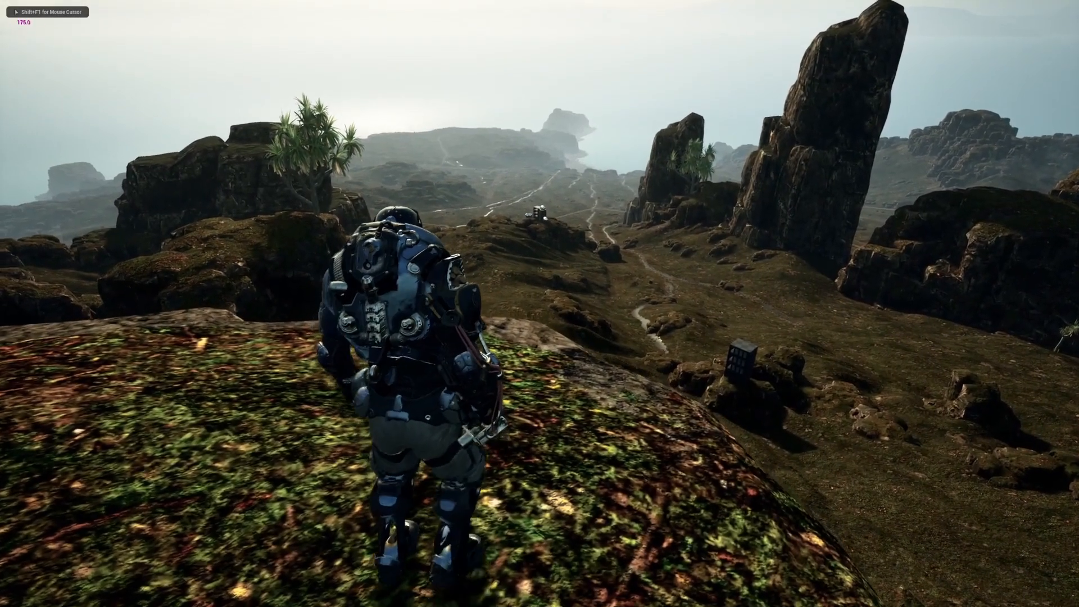
key("w")
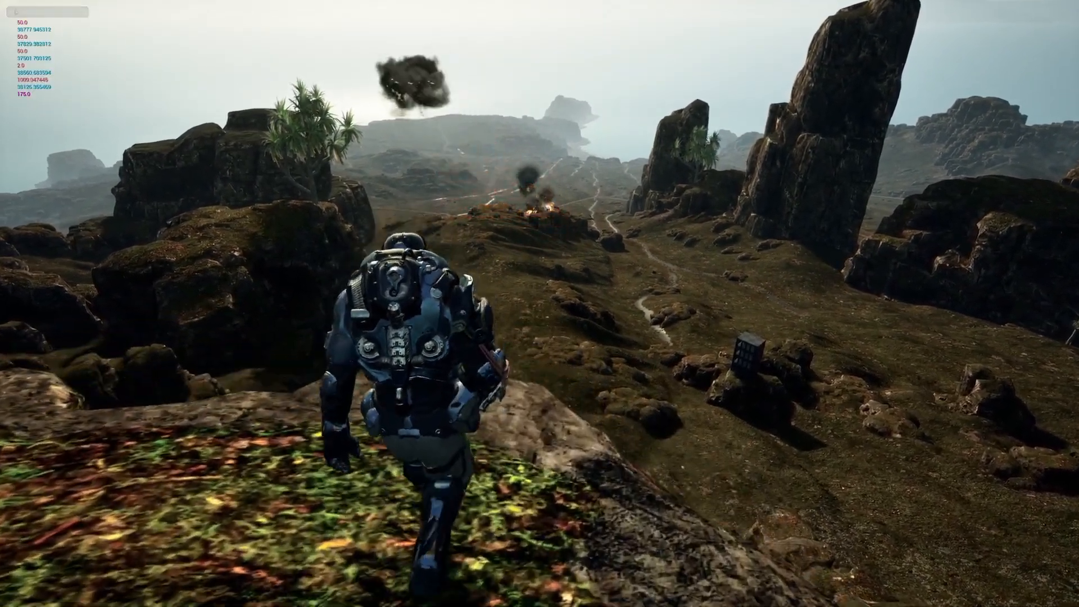